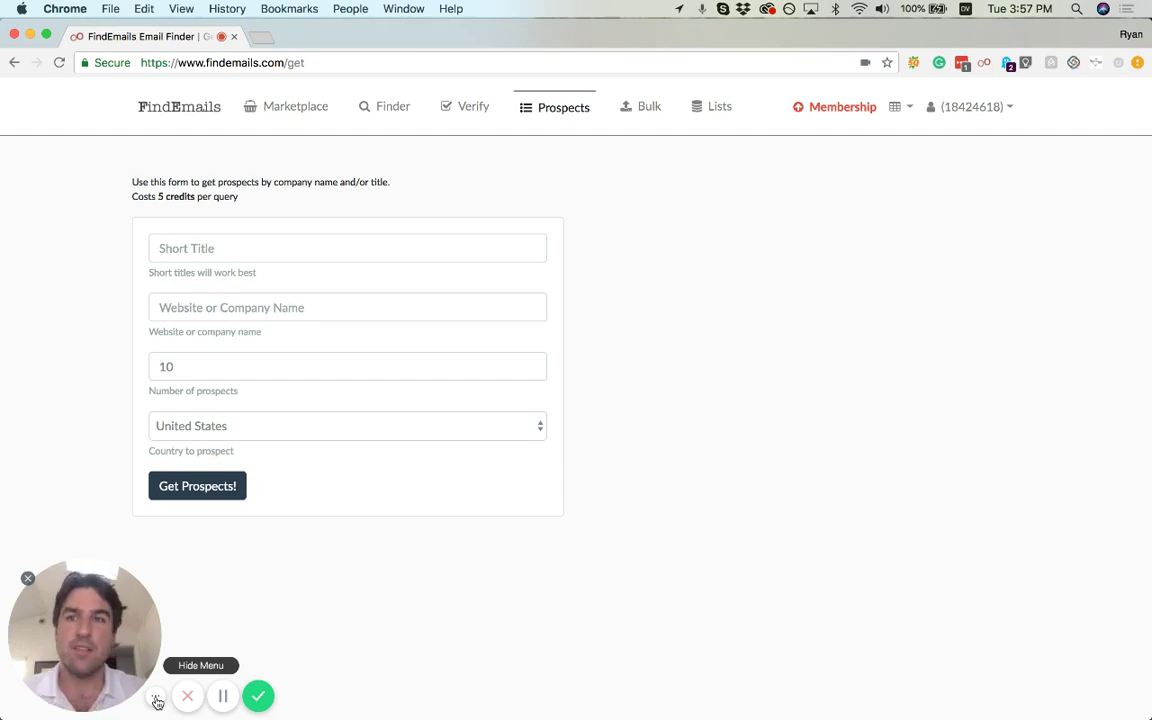
Request prospects with the title "founder" at the company "toofr email finder" and open the resulting list.
{"action": "left_click", "coordinate": [218, 251]}
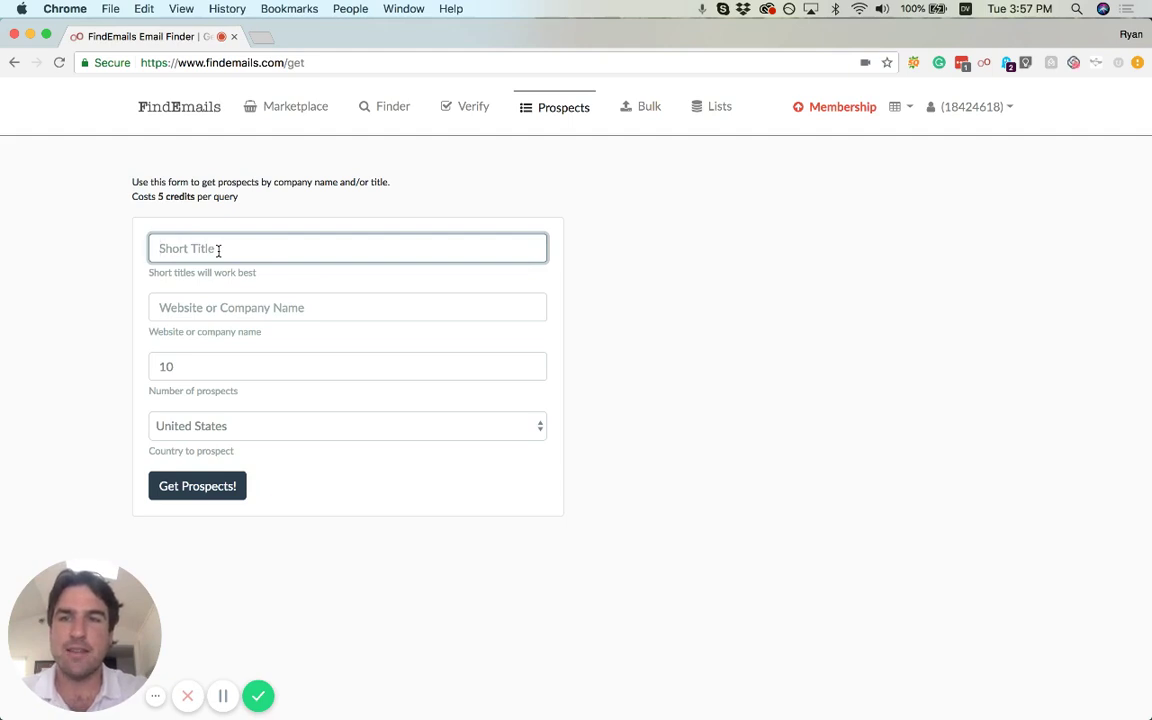
{"action": "type", "text": "founder"}
{"action": "key", "text": "Tab"}
{"action": "type", "text": "toof"}
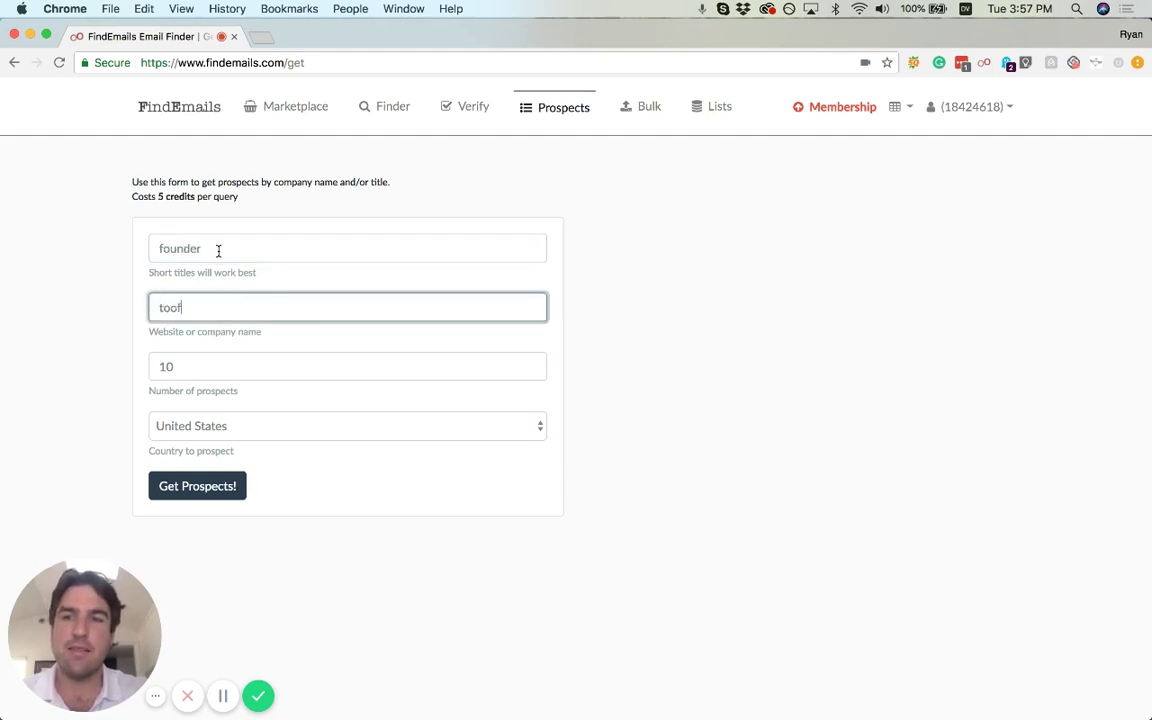
{"action": "type", "text": "r"}
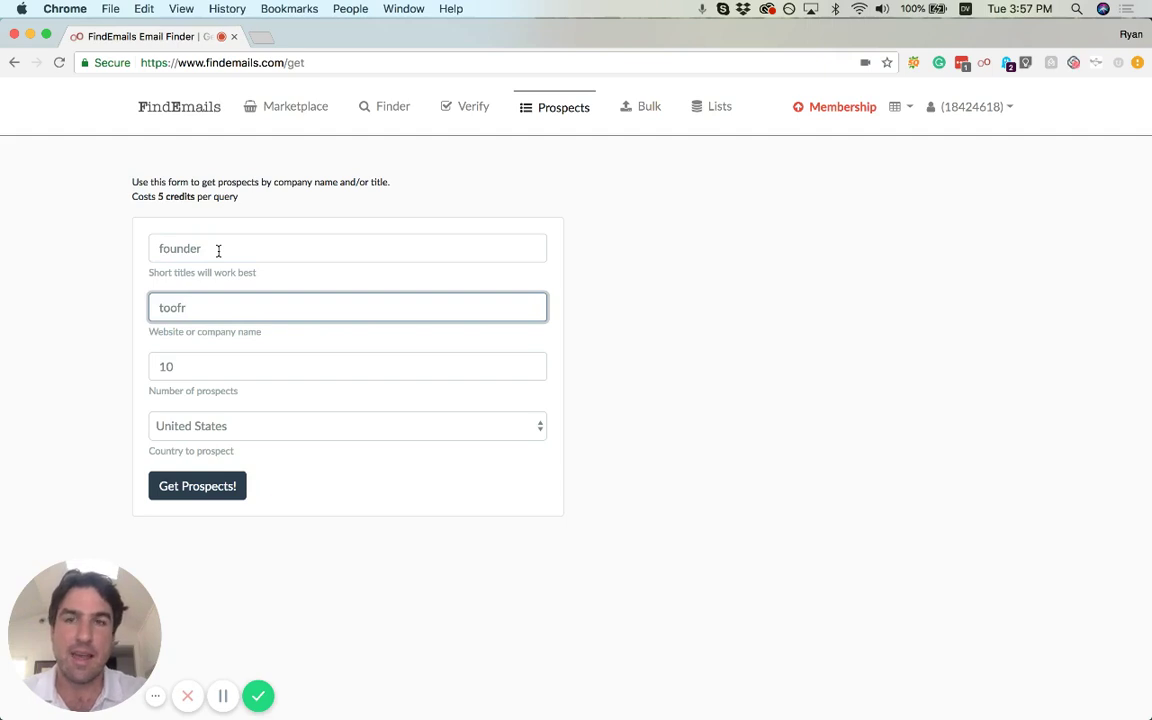
{"action": "type", "text": ".com"}
{"action": "key", "text": "BackSpace"}
{"action": "key", "text": "BackSpace"}
{"action": "key", "text": "BackSpace"}
{"action": "key", "text": "BackSpace"}
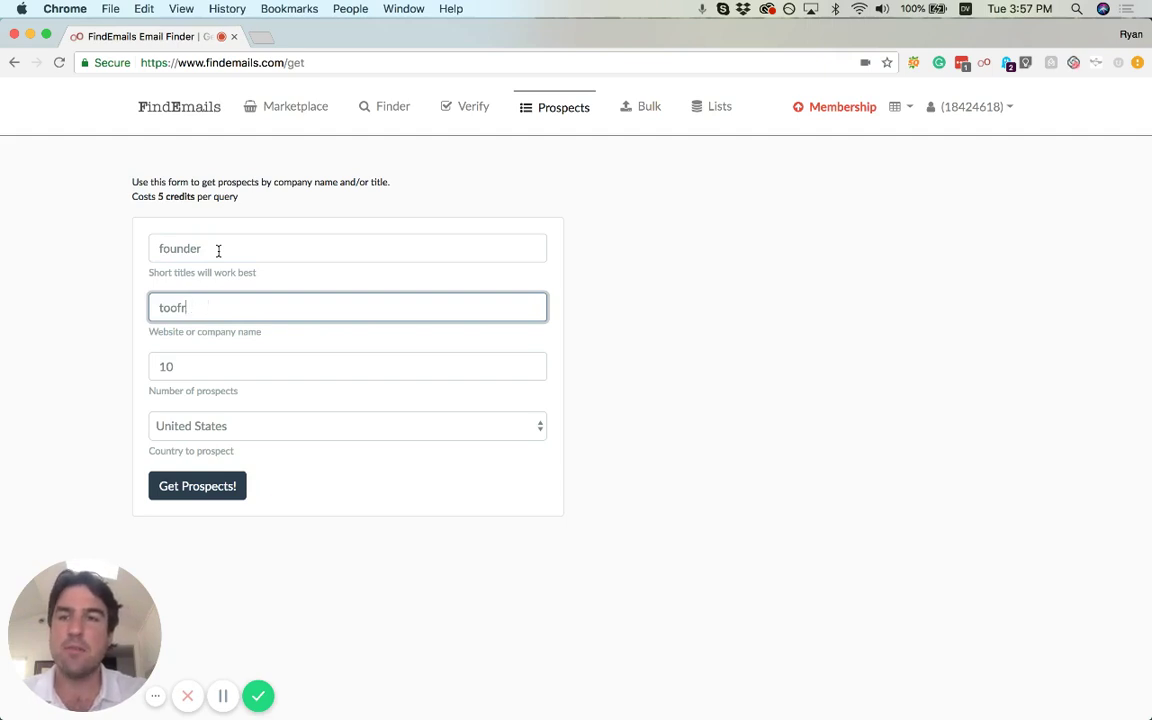
{"action": "type", "text": "email "}
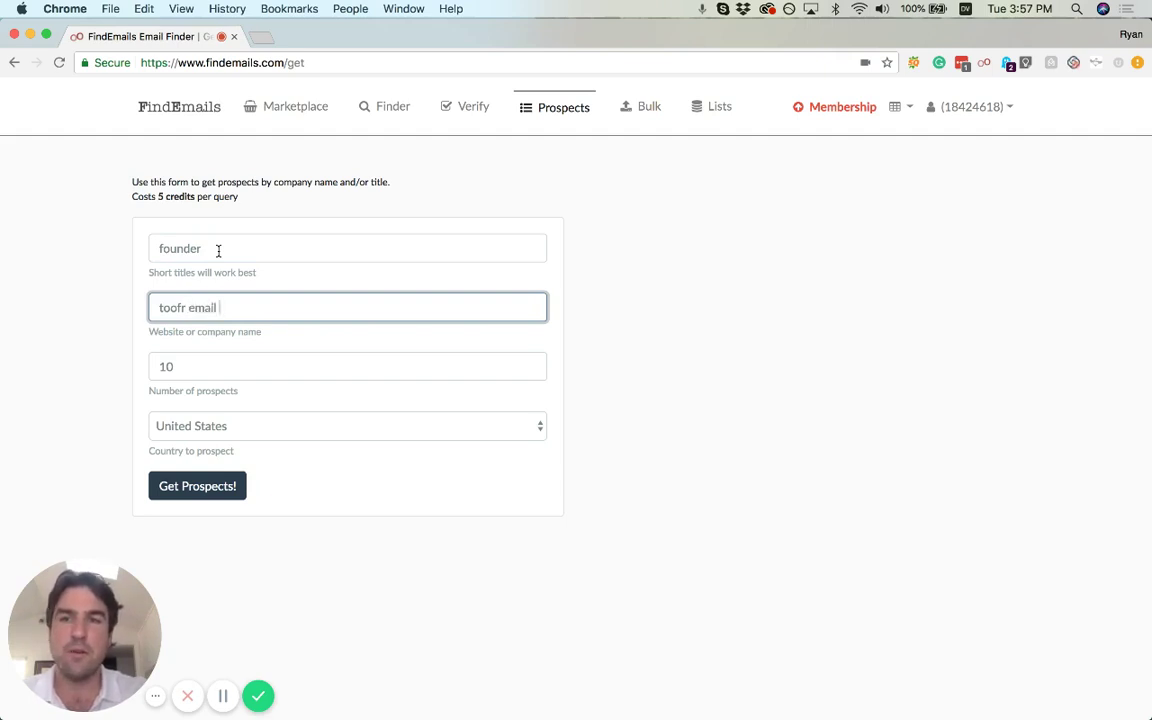
{"action": "type", "text": "finder"}
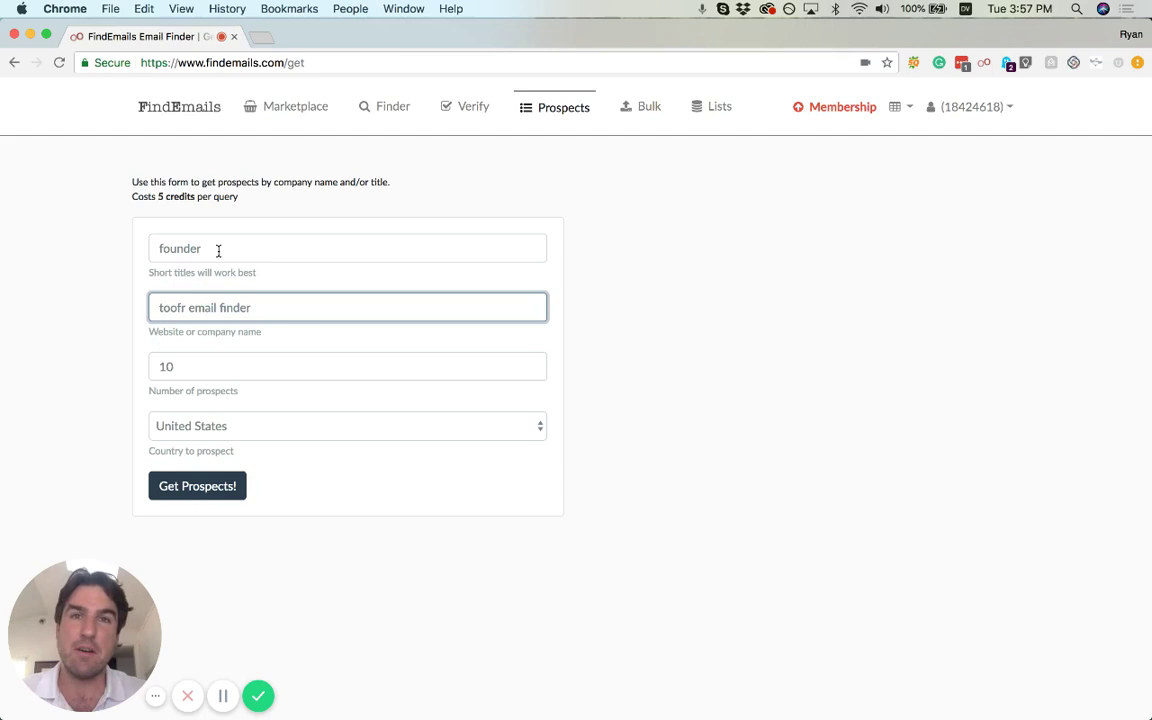
{"action": "left_click", "coordinate": [215, 493]}
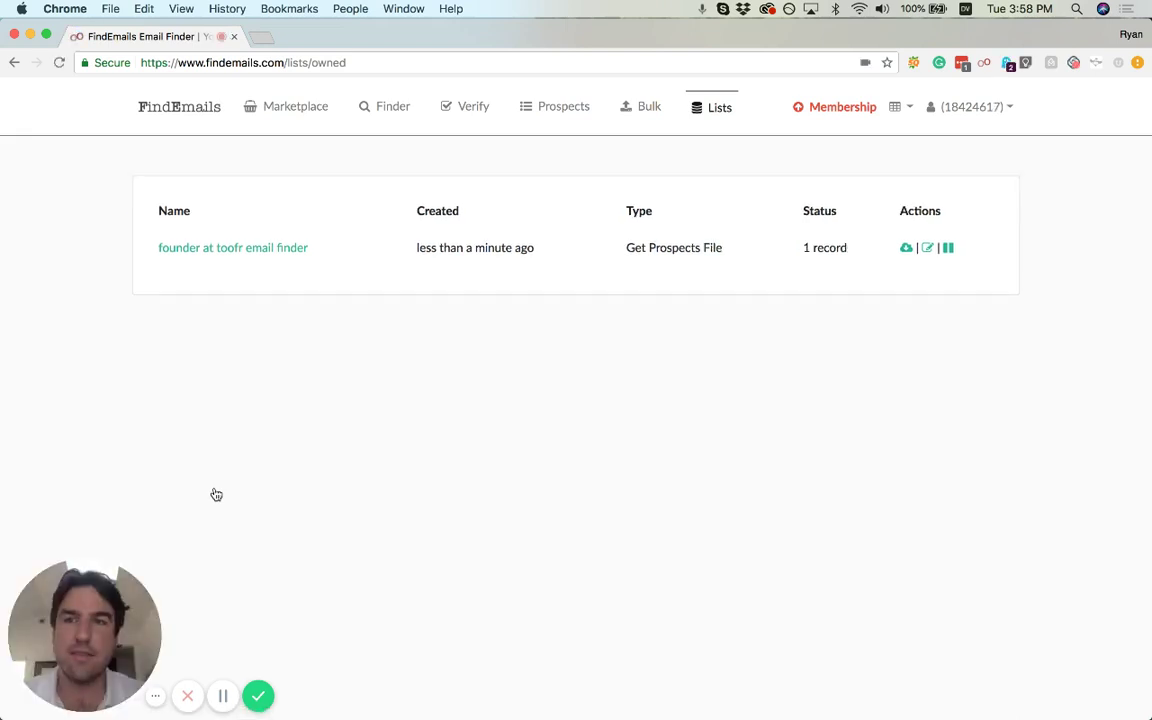
{"action": "left_click", "coordinate": [278, 250]}
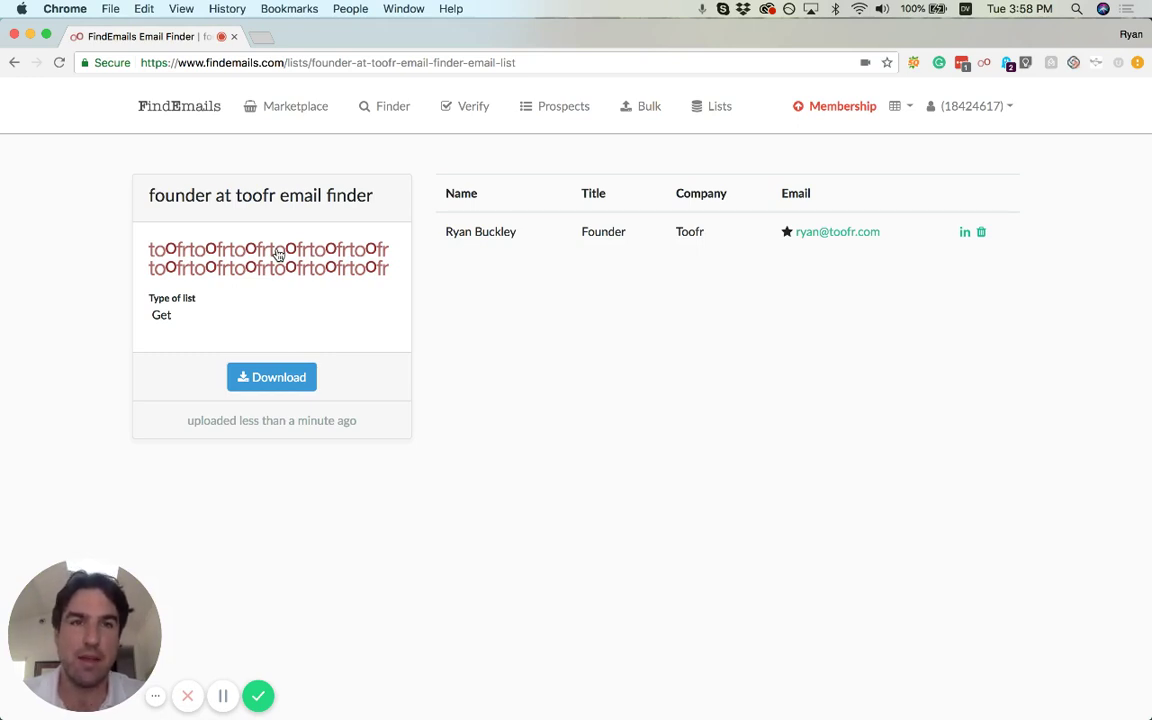
Request prospects with the title "general partner" at "andreessen horowitz", refresh the lists, and open the resulting list.
{"action": "left_click", "coordinate": [561, 104]}
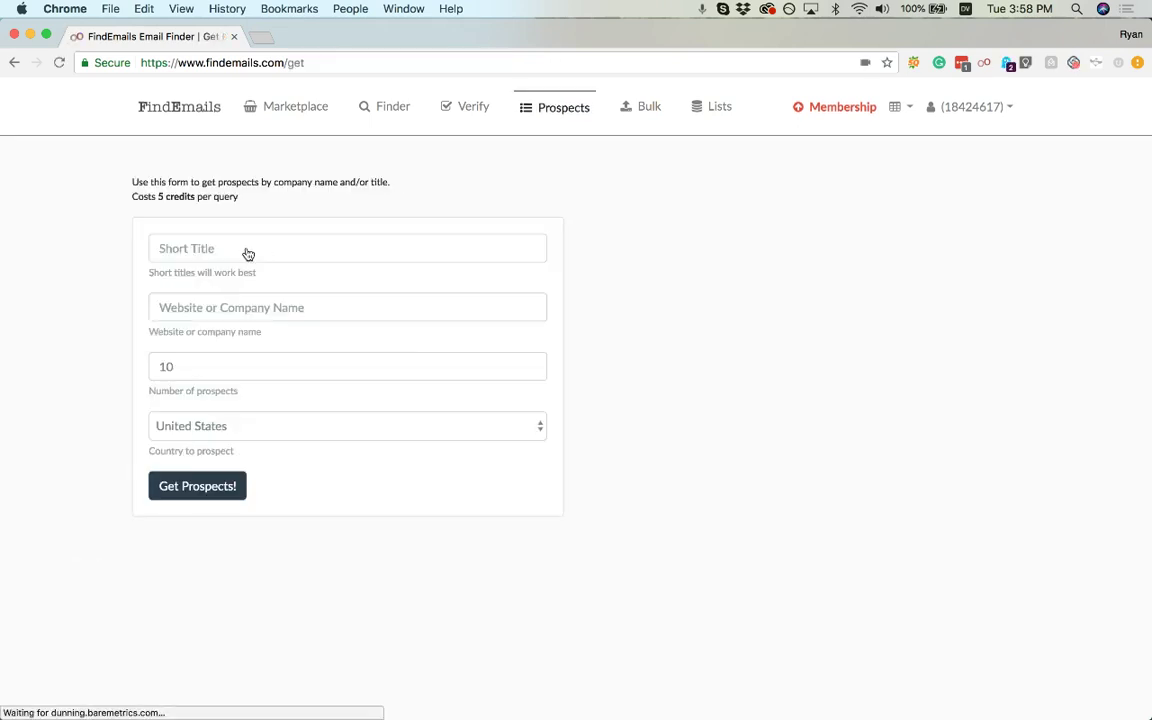
{"action": "left_click", "coordinate": [246, 249]}
{"action": "type", "text": "general partner"}
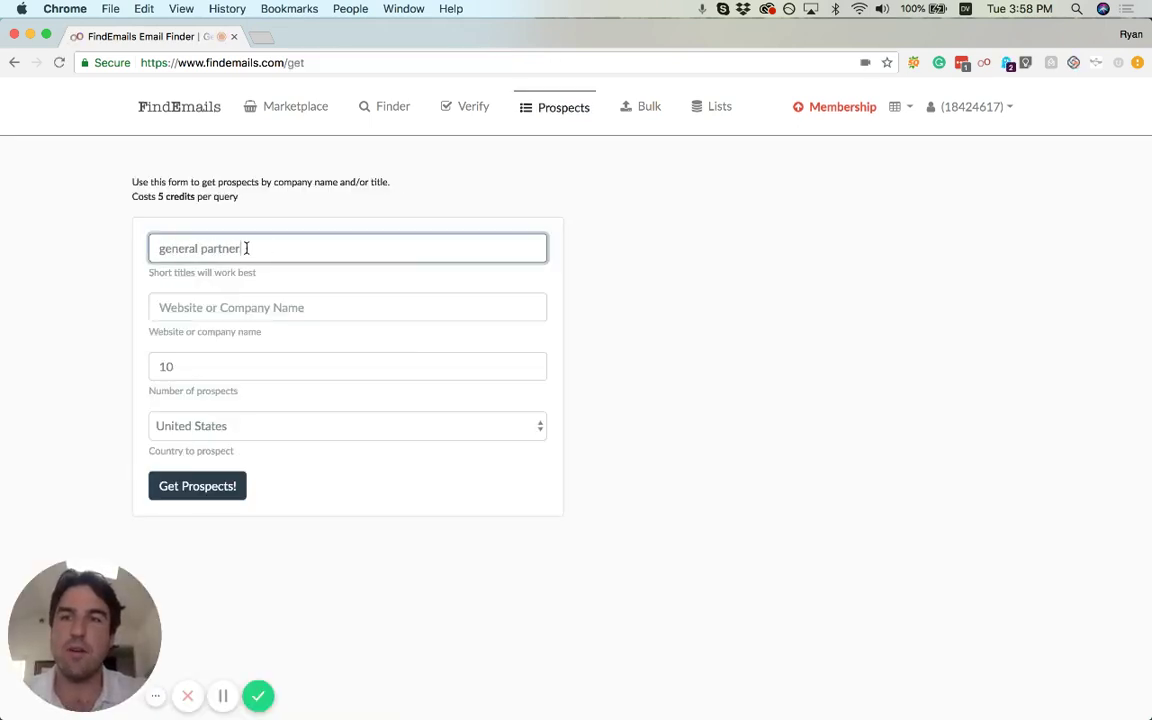
{"action": "key", "text": "Tab"}
{"action": "type", "text": "andree"}
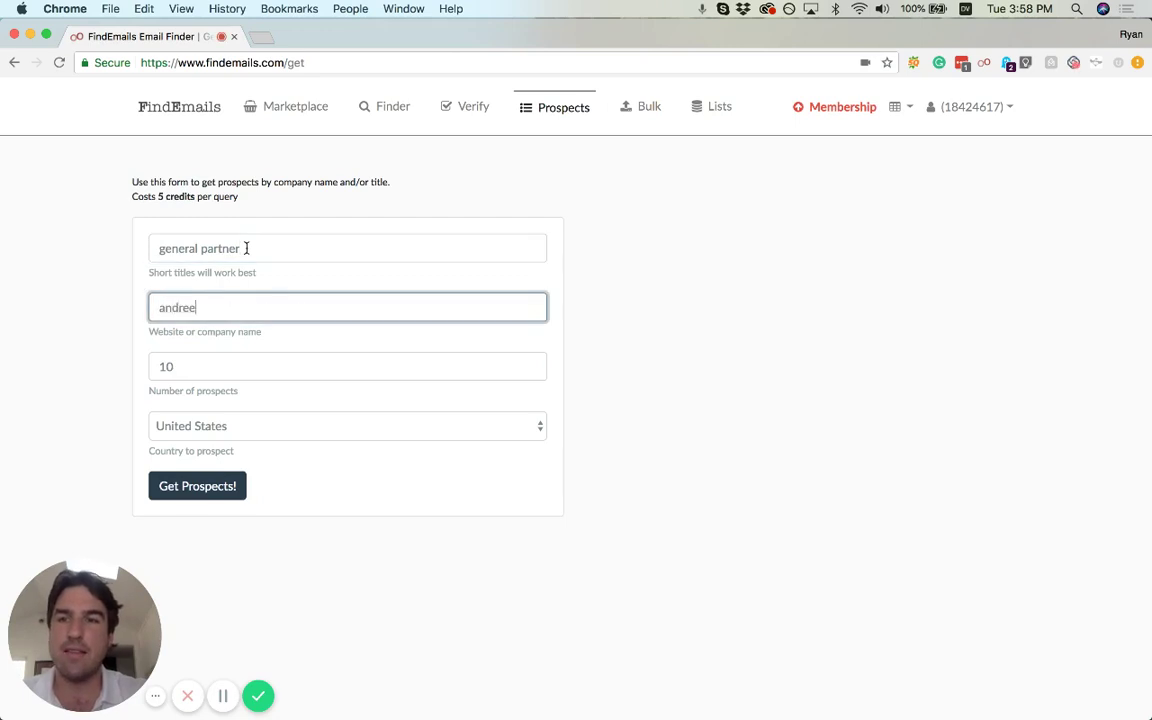
{"action": "type", "text": "ssen horowitz"}
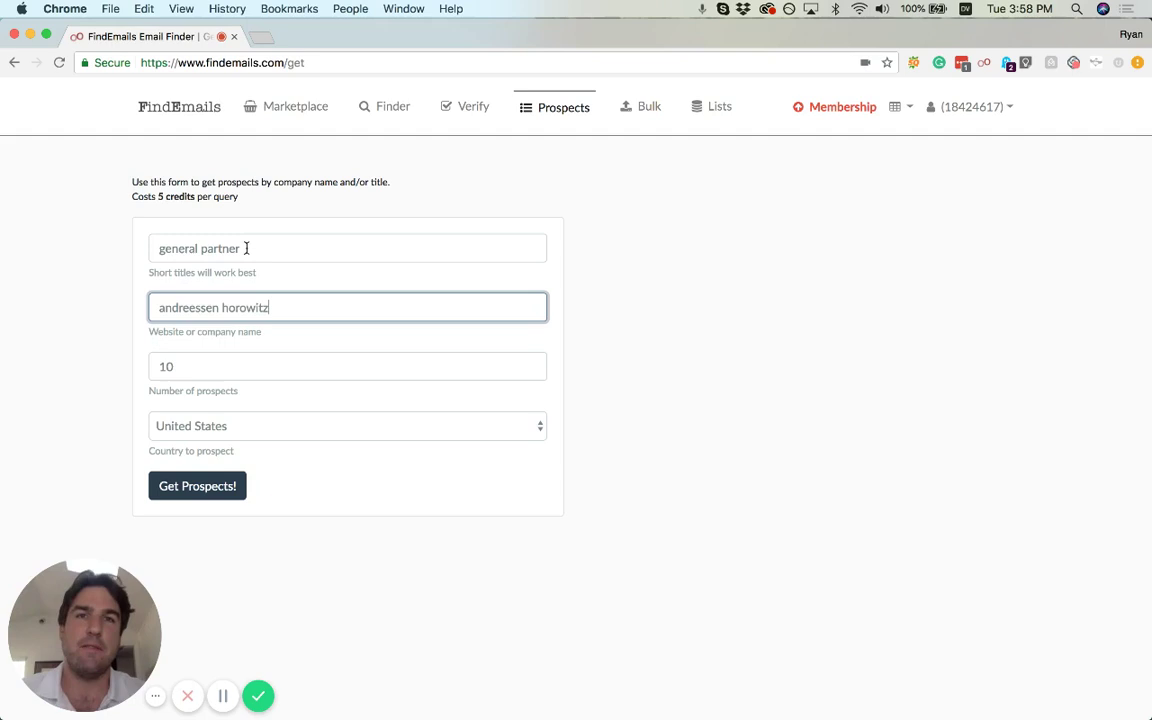
{"action": "left_click", "coordinate": [197, 484]}
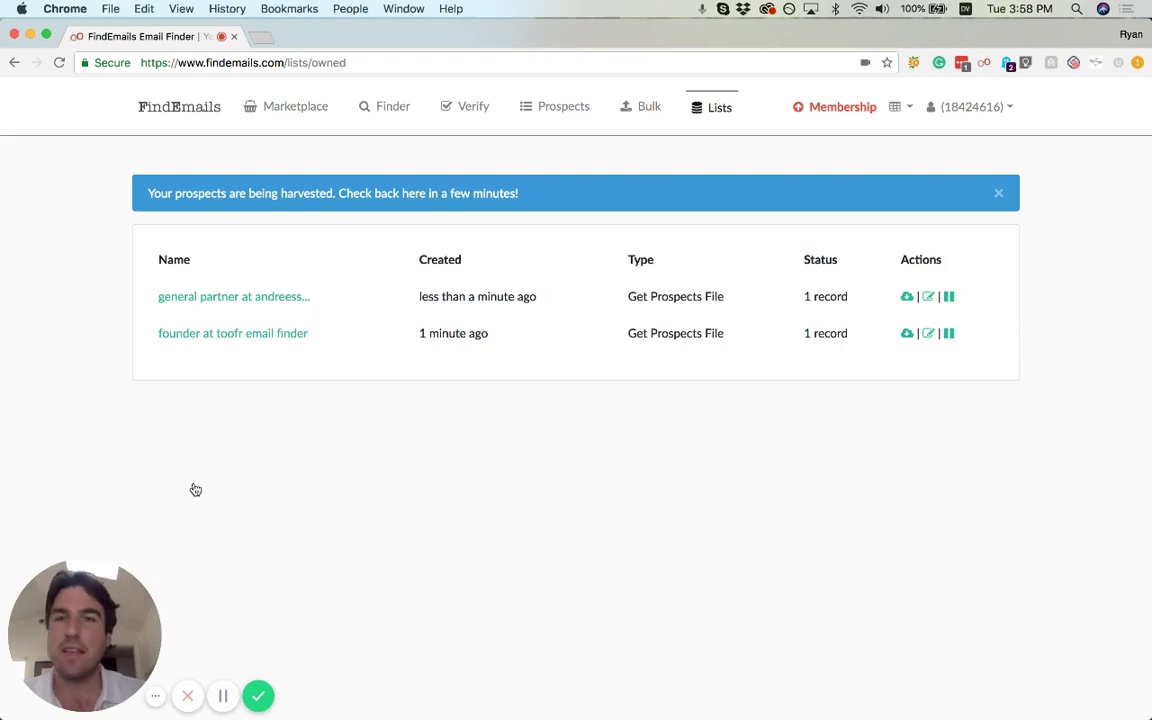
{"action": "key", "text": "super+r"}
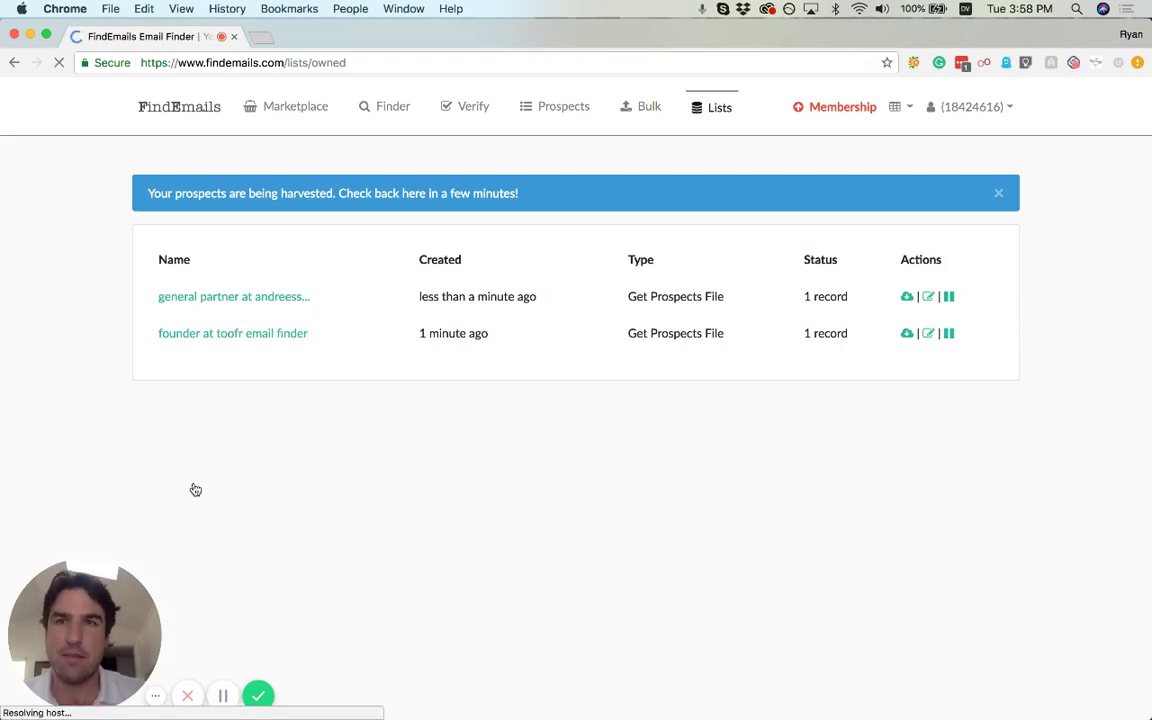
{"action": "left_click", "coordinate": [257, 252]}
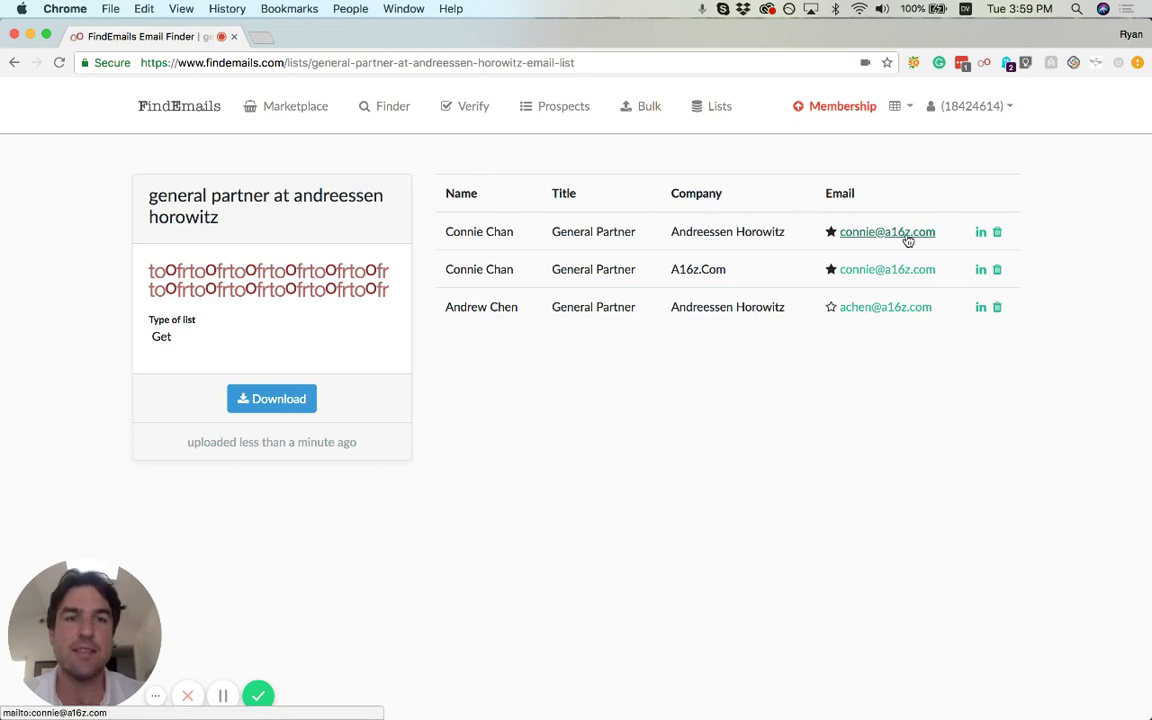
Request prospects for the company "hubspot" without specifying a title.
{"action": "left_click", "coordinate": [558, 113]}
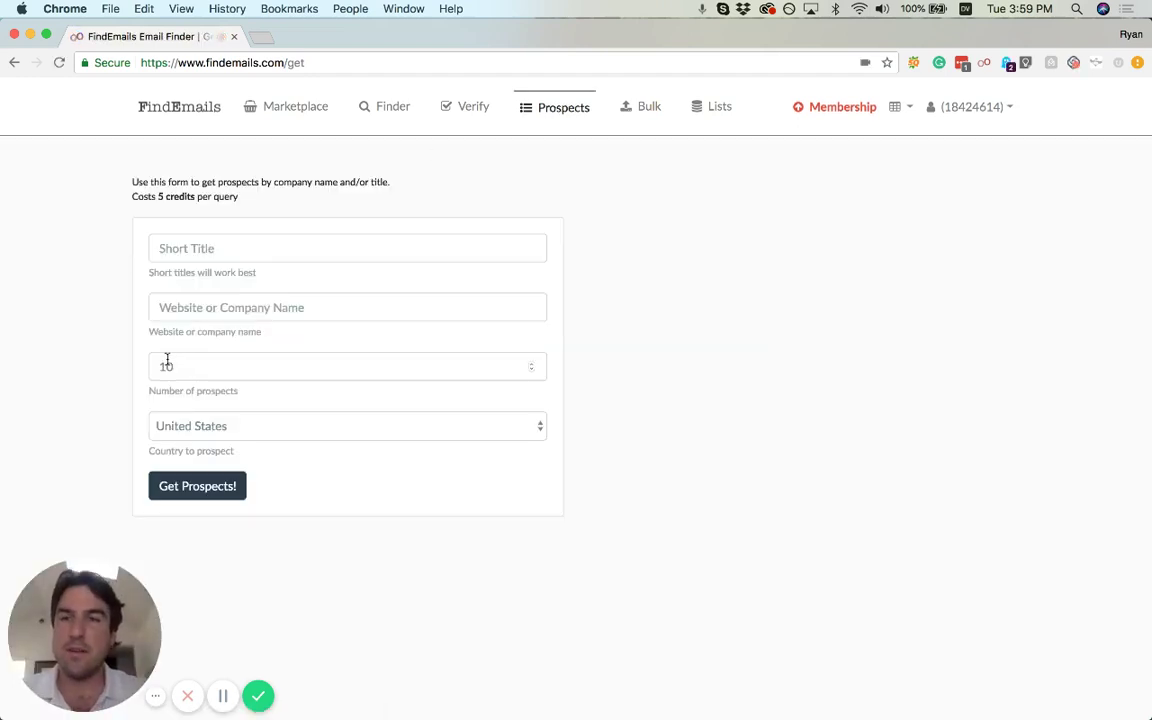
{"action": "left_click", "coordinate": [203, 304]}
{"action": "type", "text": "hubspot"}
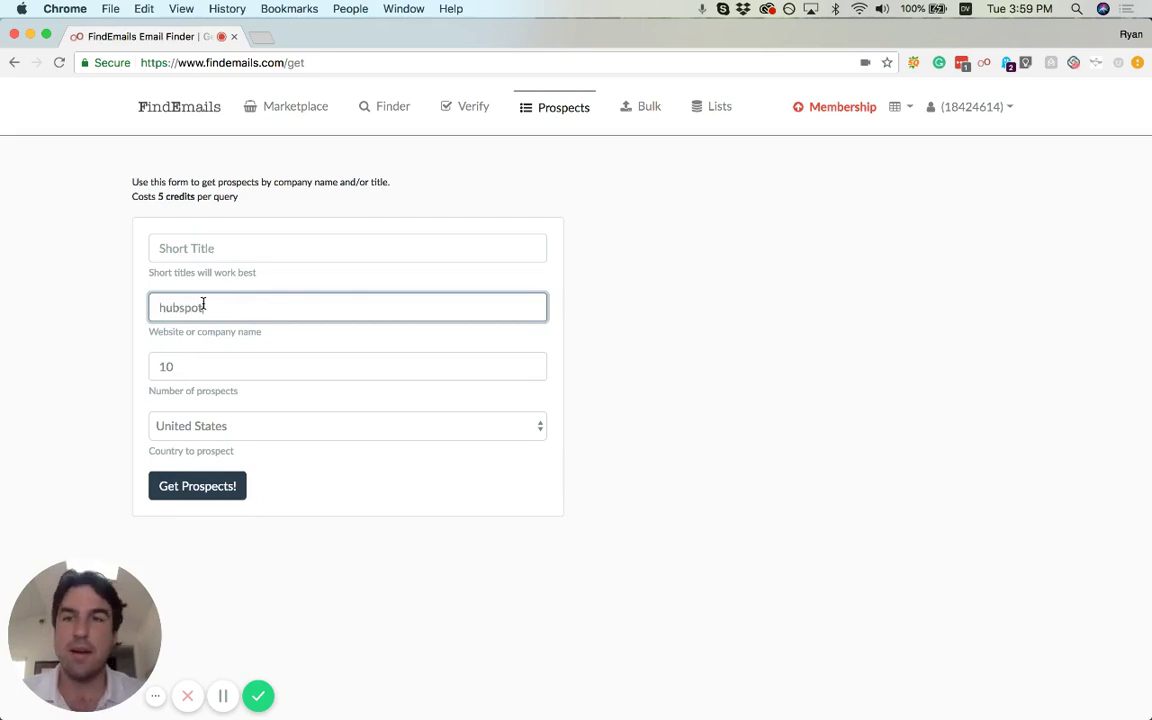
{"action": "left_click", "coordinate": [181, 484]}
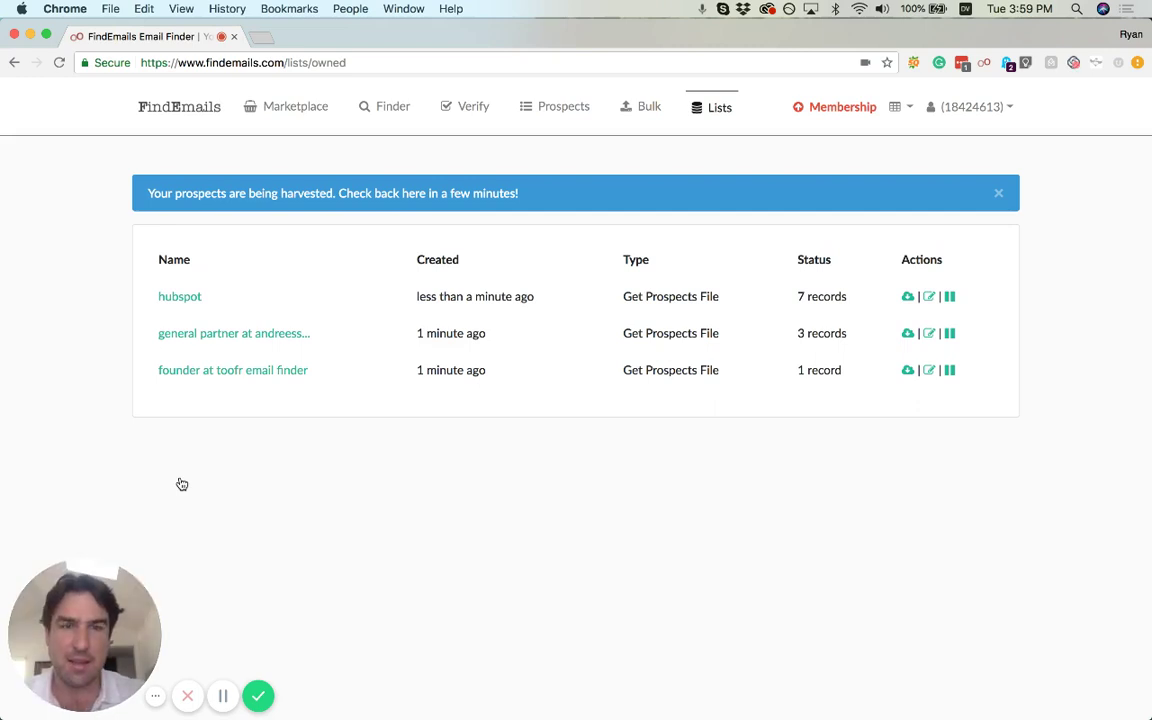
Open the hubspot prospect list and review its contacts, including the row with the plain Ceo title.
{"action": "left_click", "coordinate": [180, 296]}
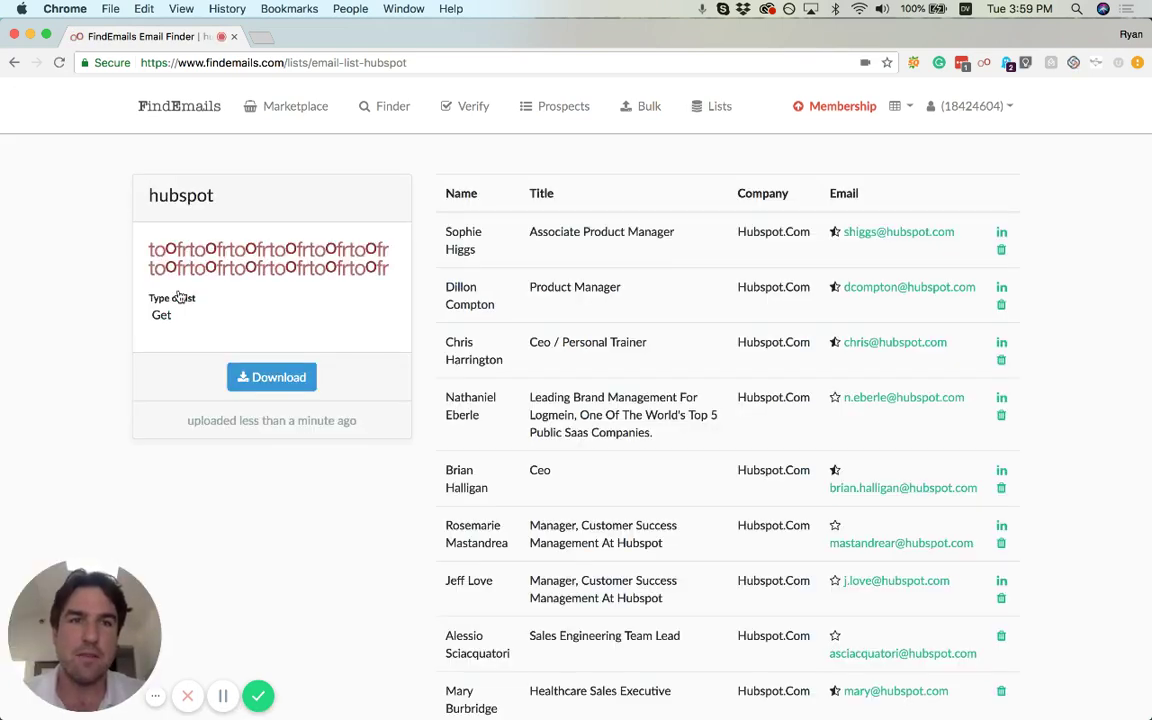
{"action": "scroll", "coordinate": [605, 478], "scroll_direction": "down", "scroll_amount": 1}
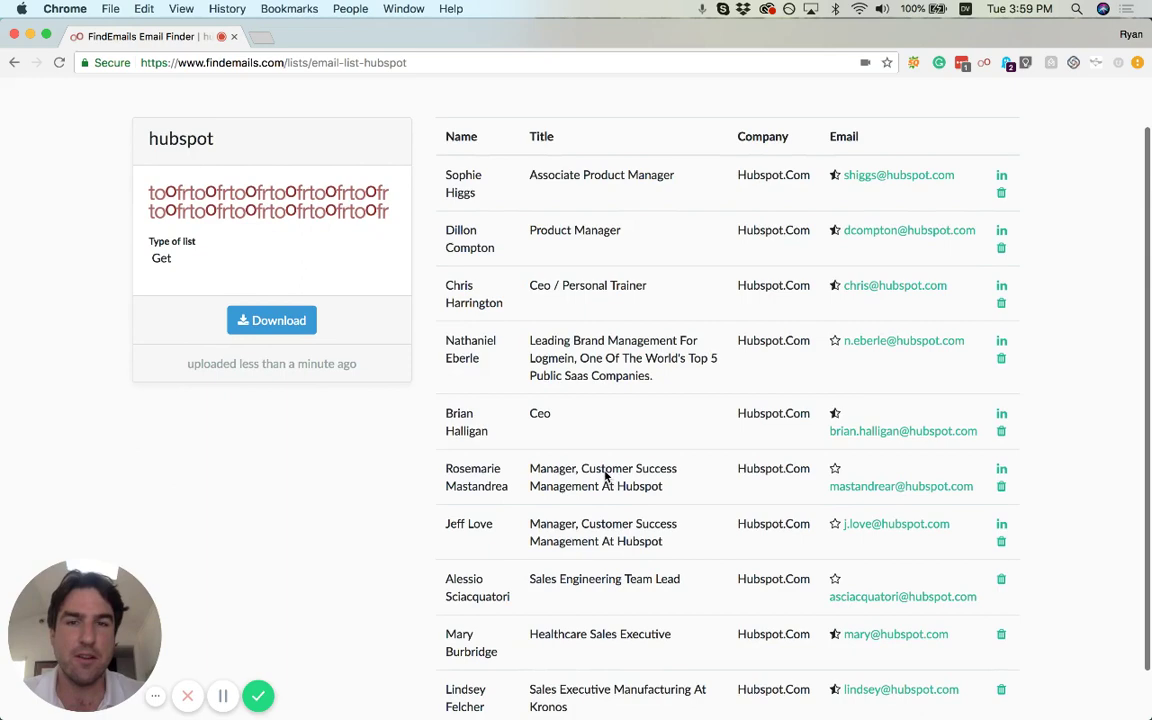
{"action": "left_click_drag", "start_coordinate": [445, 412], "coordinate": [840, 425]}
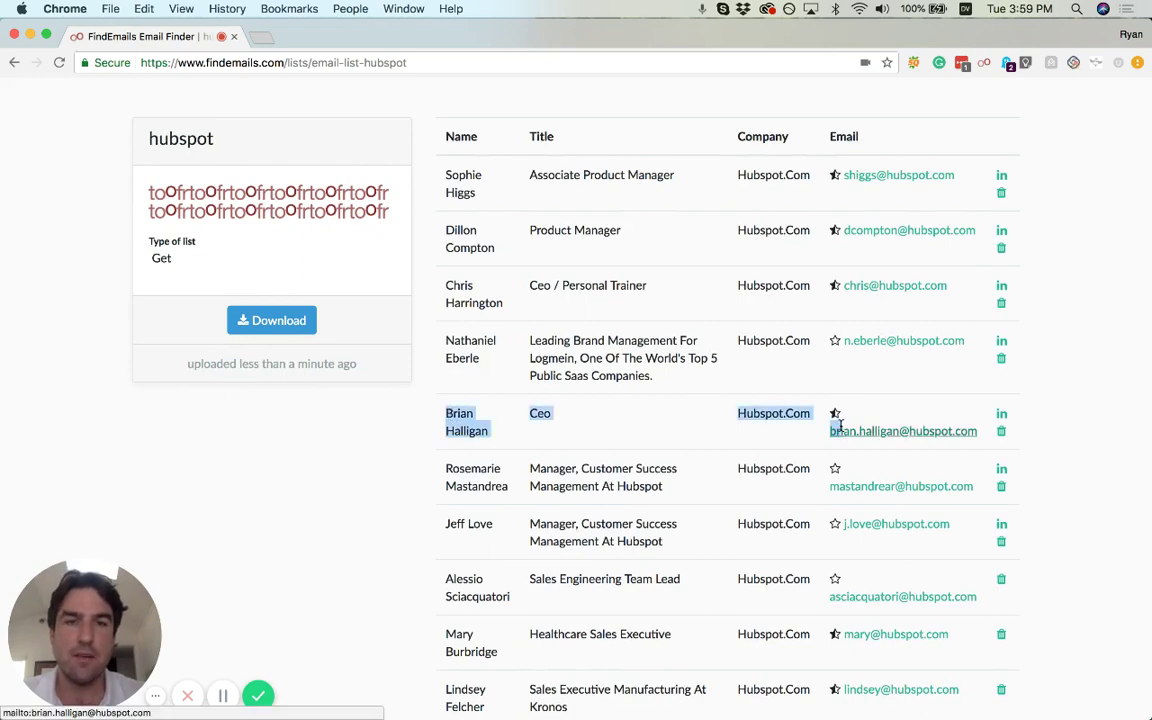
{"action": "left_click", "coordinate": [751, 412]}
{"action": "scroll", "coordinate": [753, 416], "scroll_direction": "up", "scroll_amount": 1}
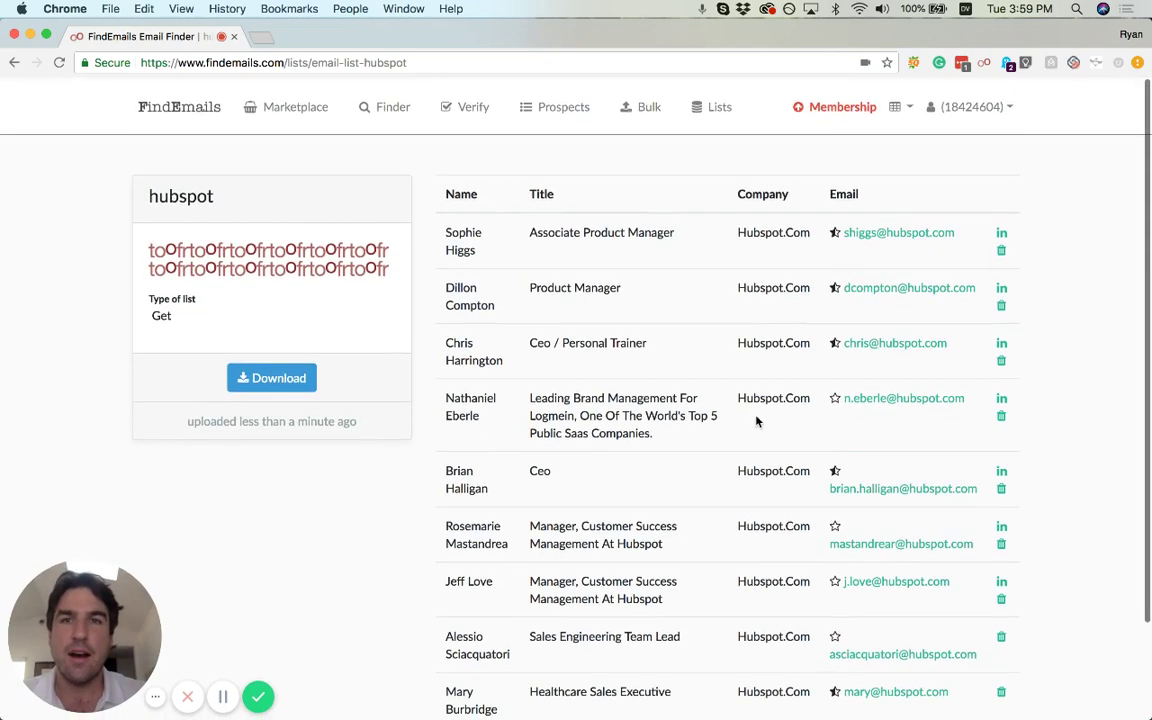
Return to the blank prospect search form.
{"action": "left_click", "coordinate": [548, 108]}
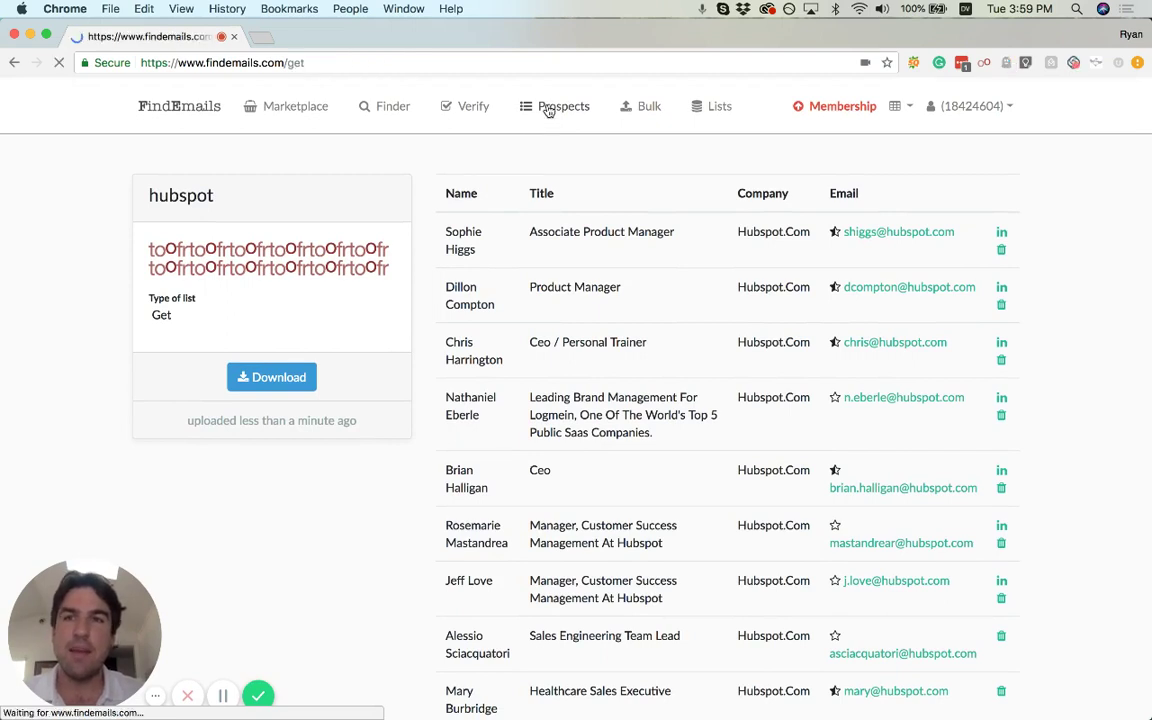